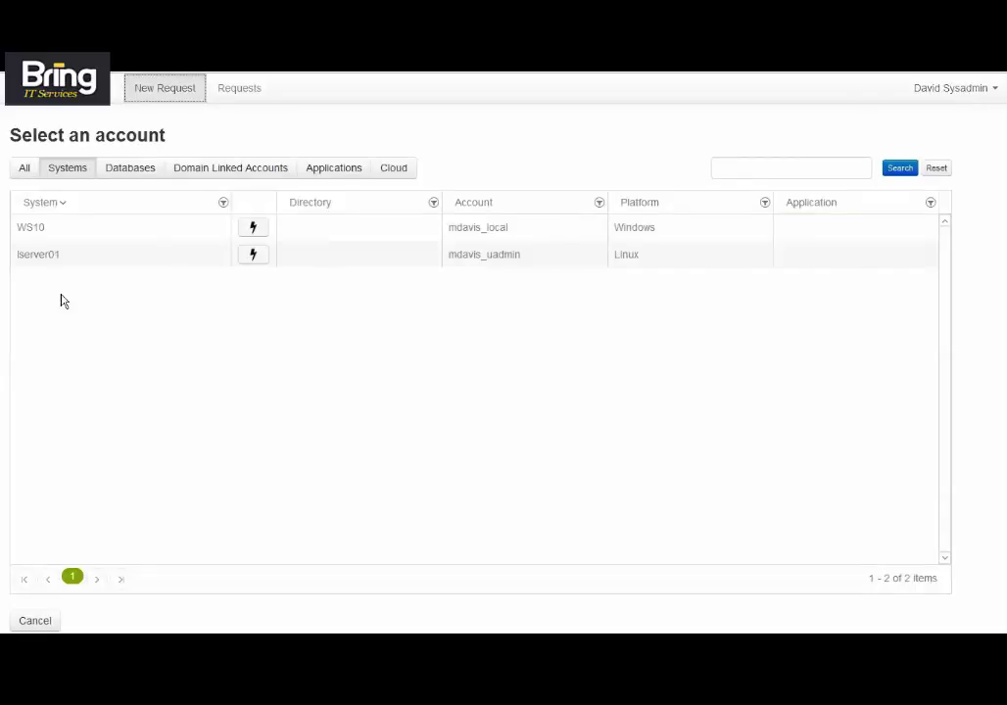
Step: Request a two-hour RDP session for the WS10 local account, giving the reason as applying updates
left_click(28, 233)
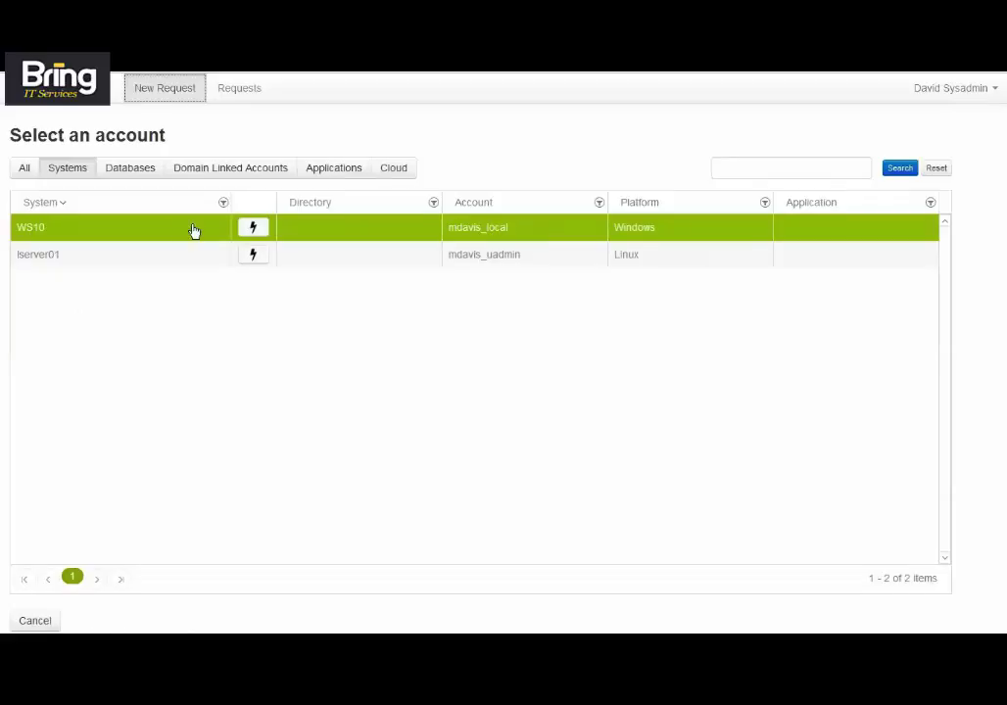
double_click(105, 231)
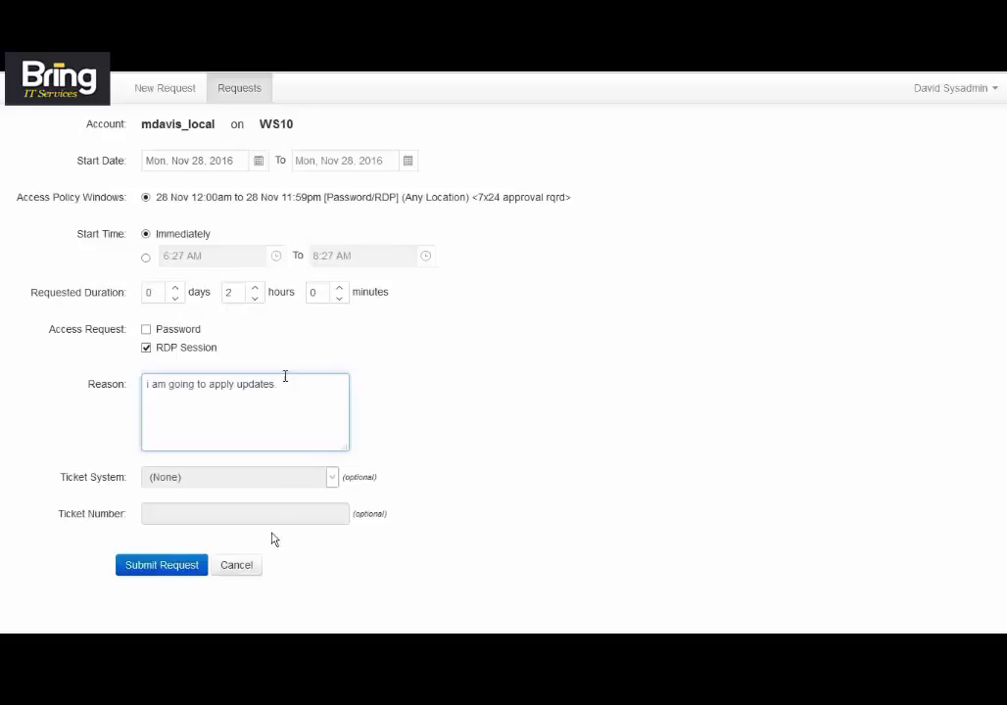
left_click(174, 574)
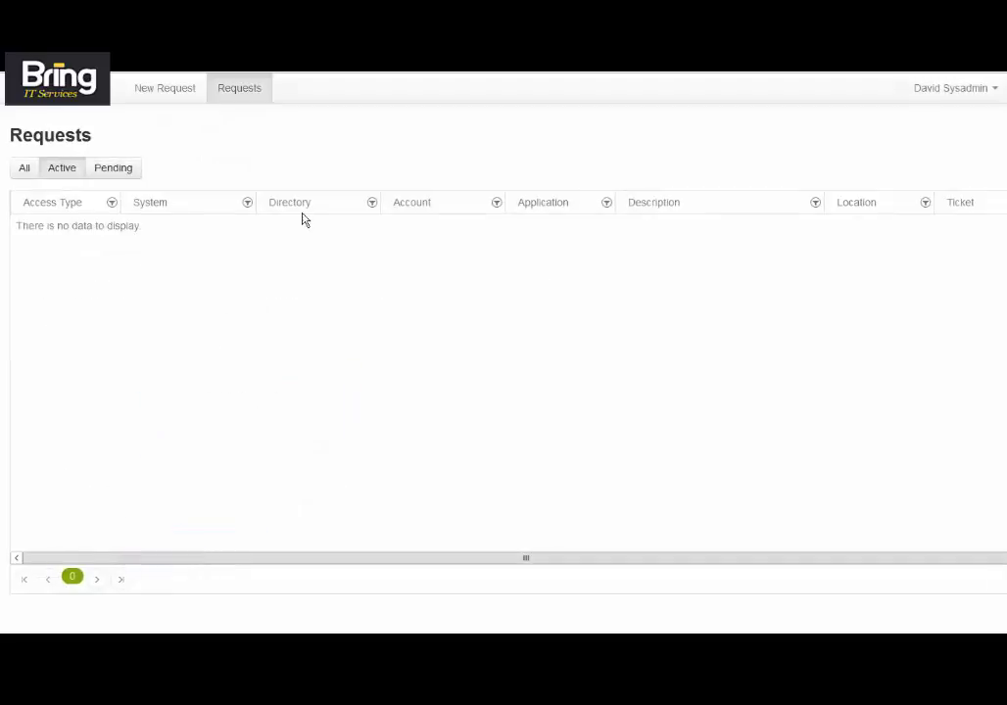
Step: Confirm the WS10 RDP request is listed under Pending, then open the user menu to sign out
left_click(111, 171)
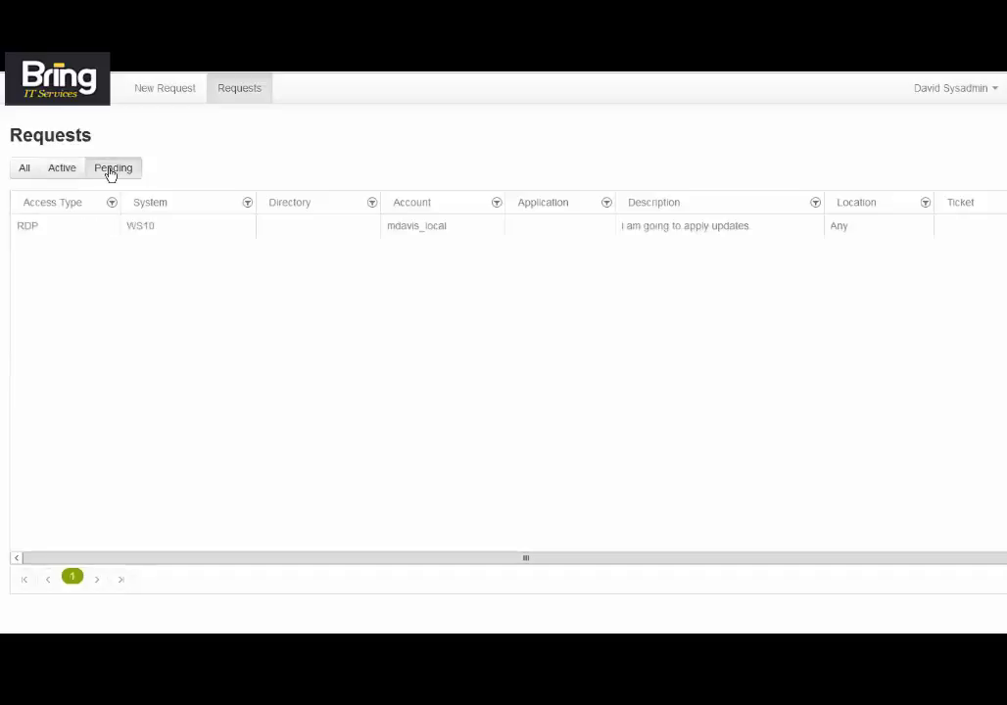
left_click(236, 229)
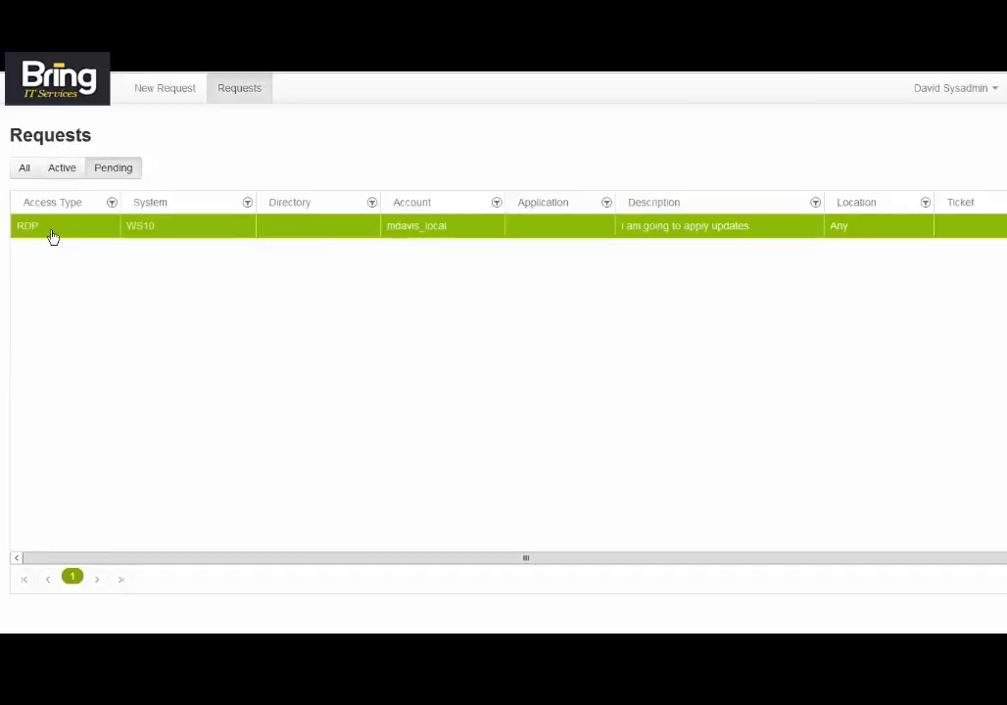
left_click(990, 91)
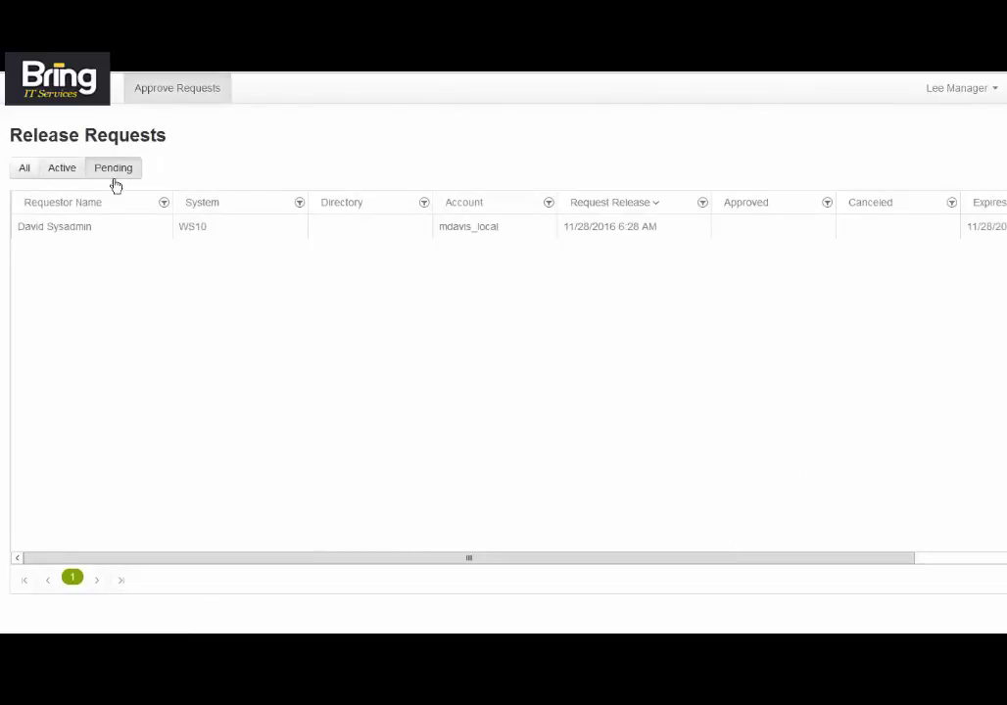
Step: Open the details of the pending WS10 RDP release request (ID 14)
left_click(41, 228)
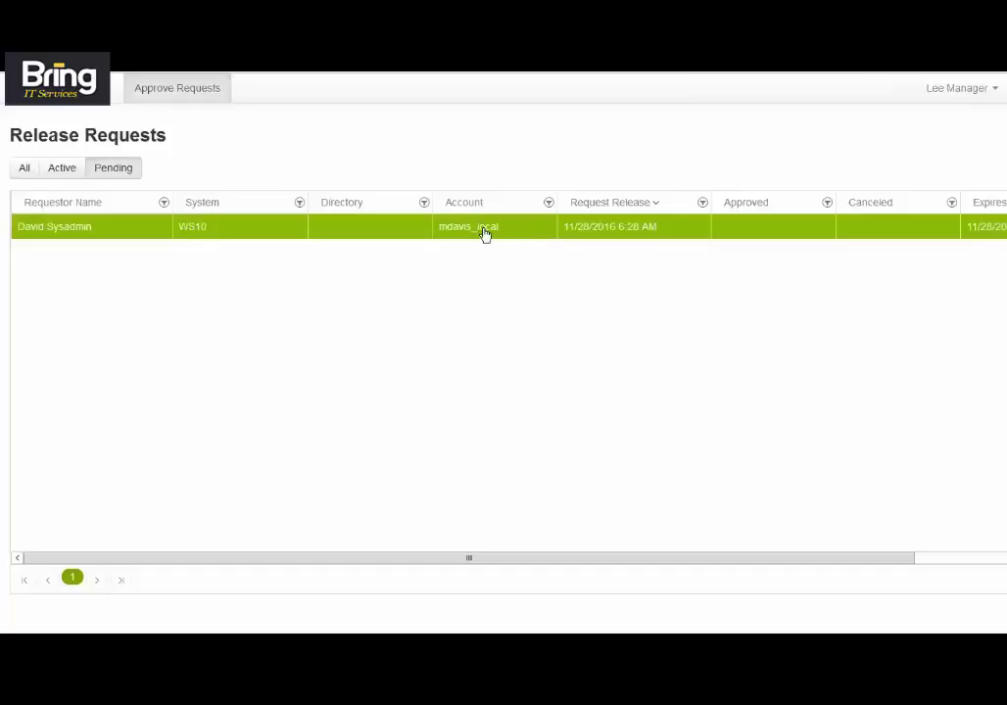
left_click(119, 240)
left_click(109, 231)
double_click(97, 231)
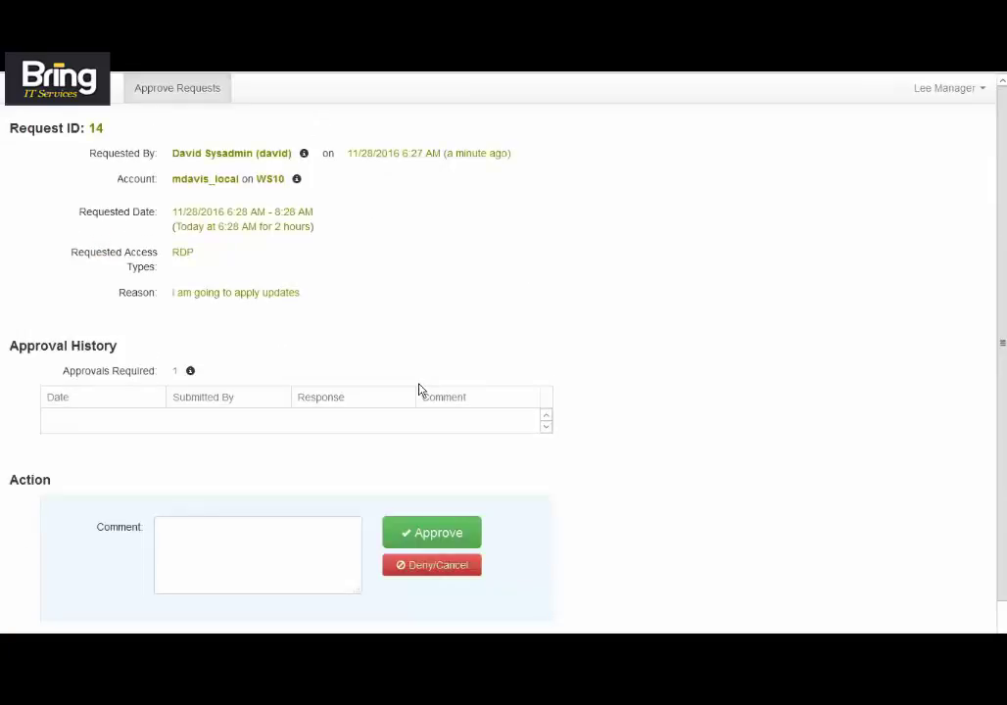
Step: Approve request 14 with the comment 'ok please submit a change request.'
scroll(279, 426, "down", 1)
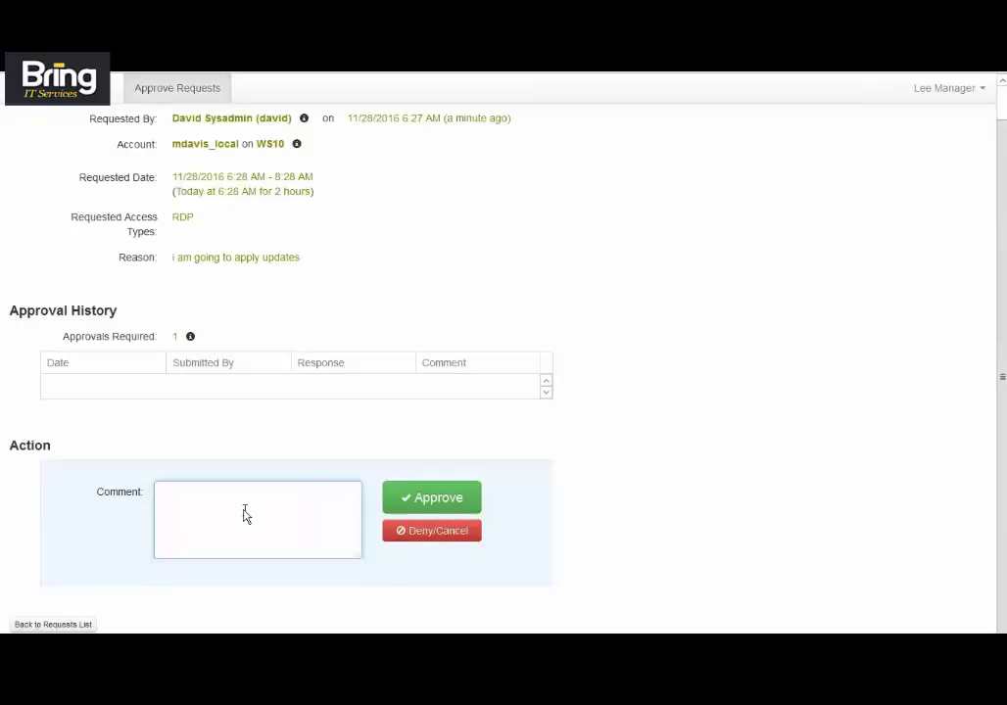
type("ok please submit  a change request.")
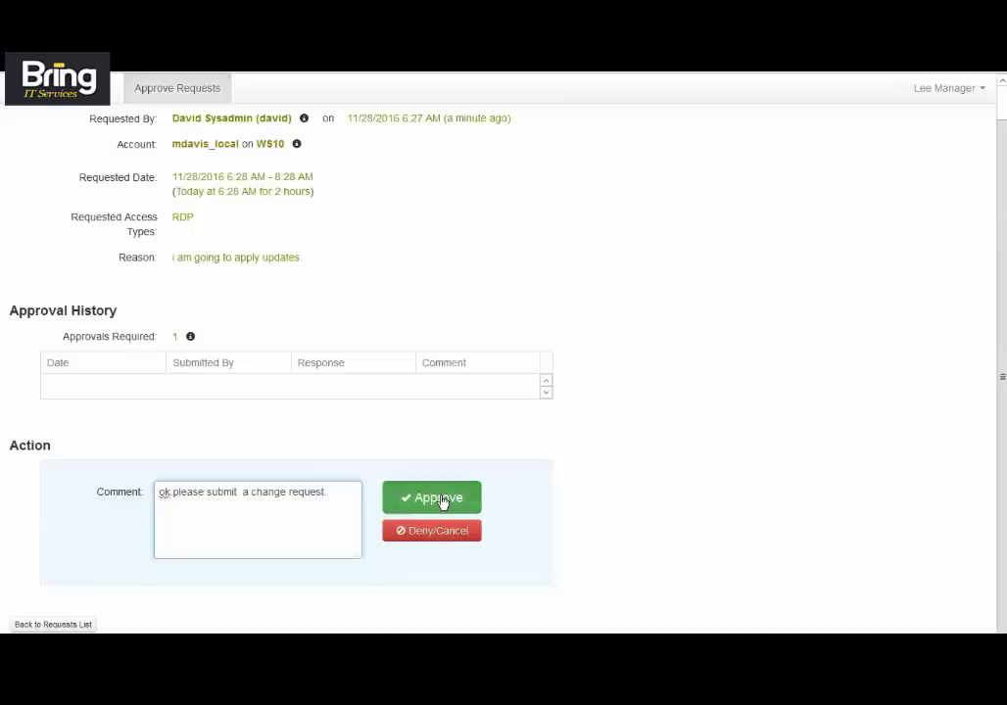
left_click(443, 499)
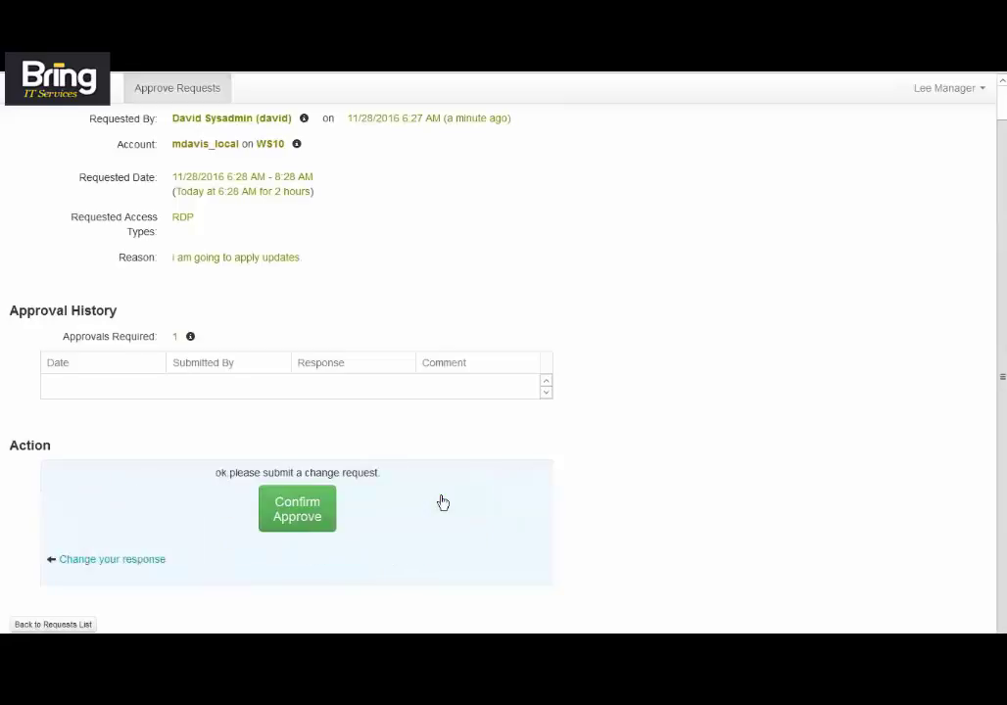
left_click(282, 510)
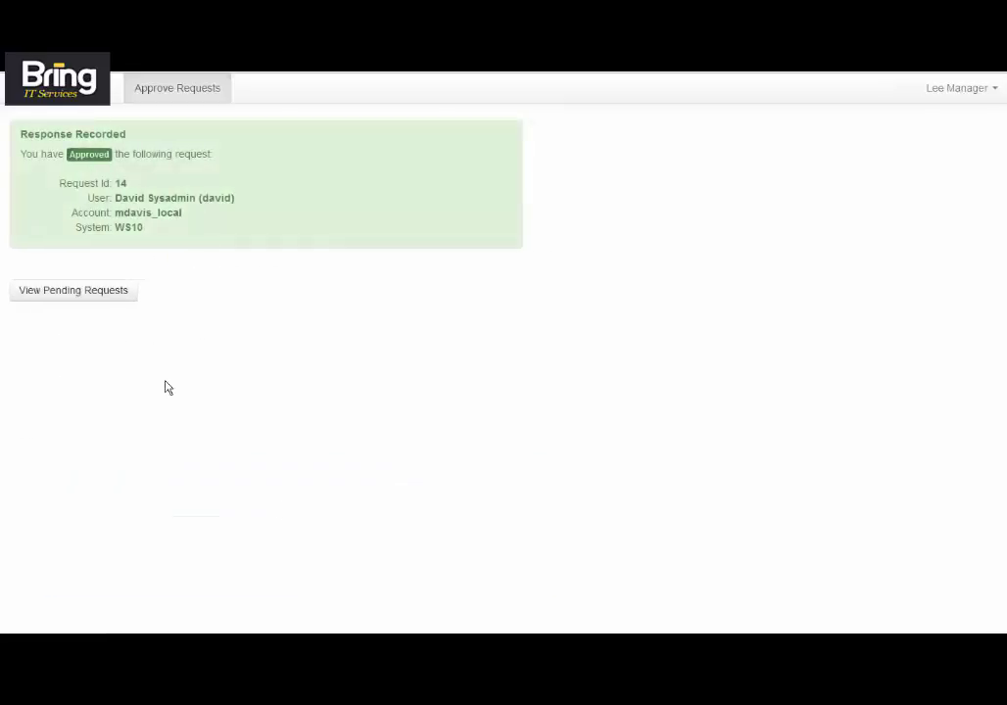
Step: Check the approved WS10 request under Active requests, then open the user menu to sign out
left_click(93, 292)
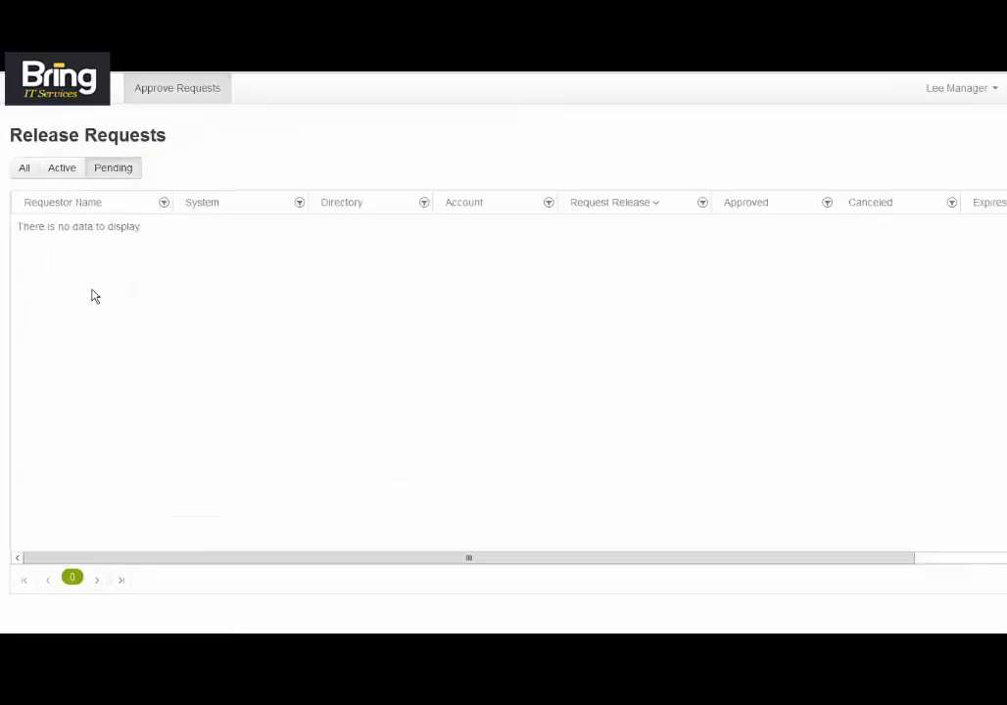
left_click(63, 169)
left_click(55, 230)
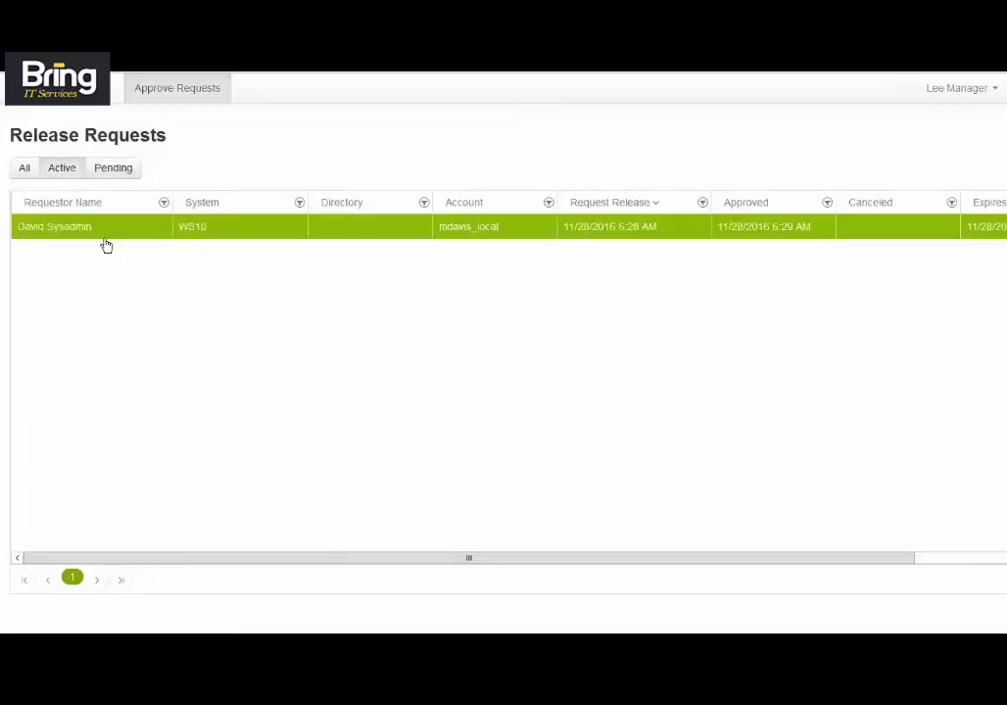
left_click(956, 88)
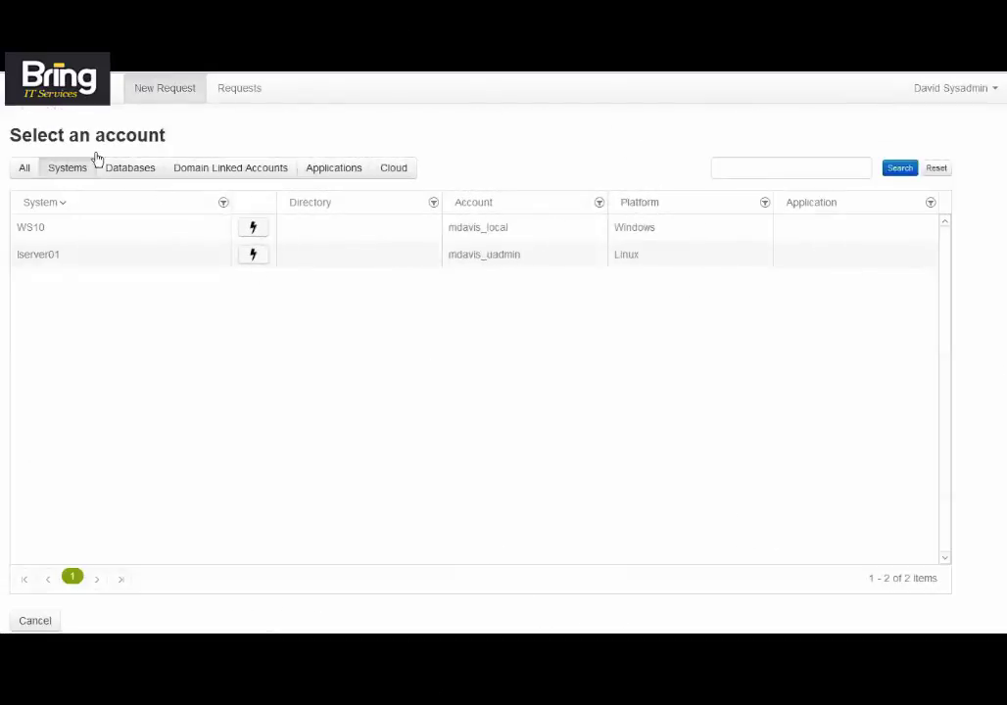
Step: Find the approved WS10 RDP request in the requester's Active requests list
left_click(49, 252)
left_click(235, 90)
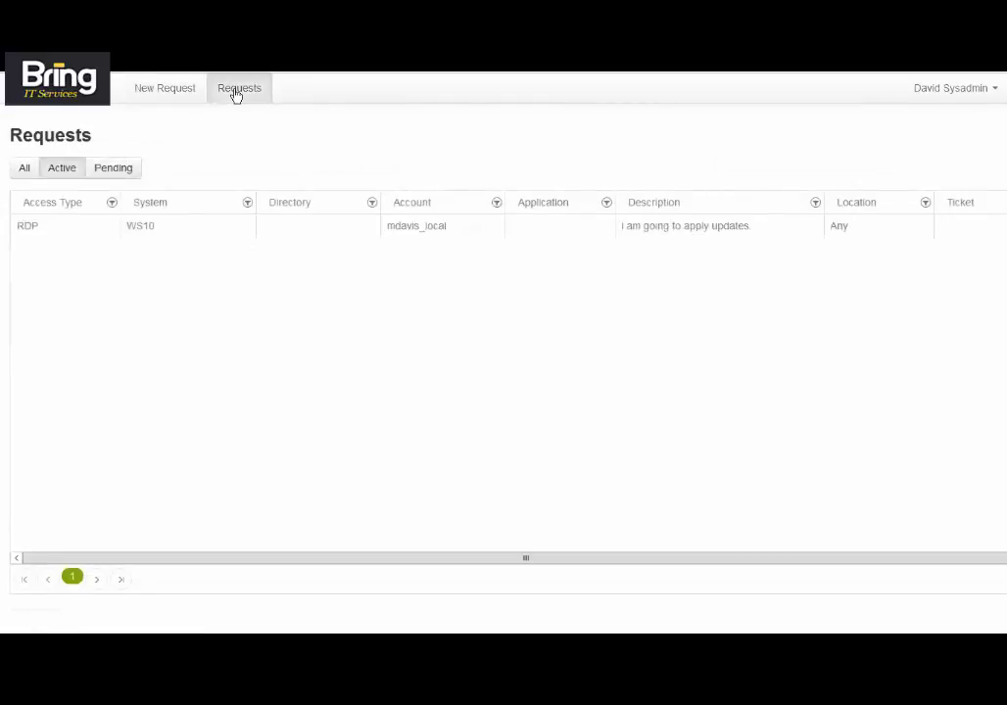
left_click(114, 174)
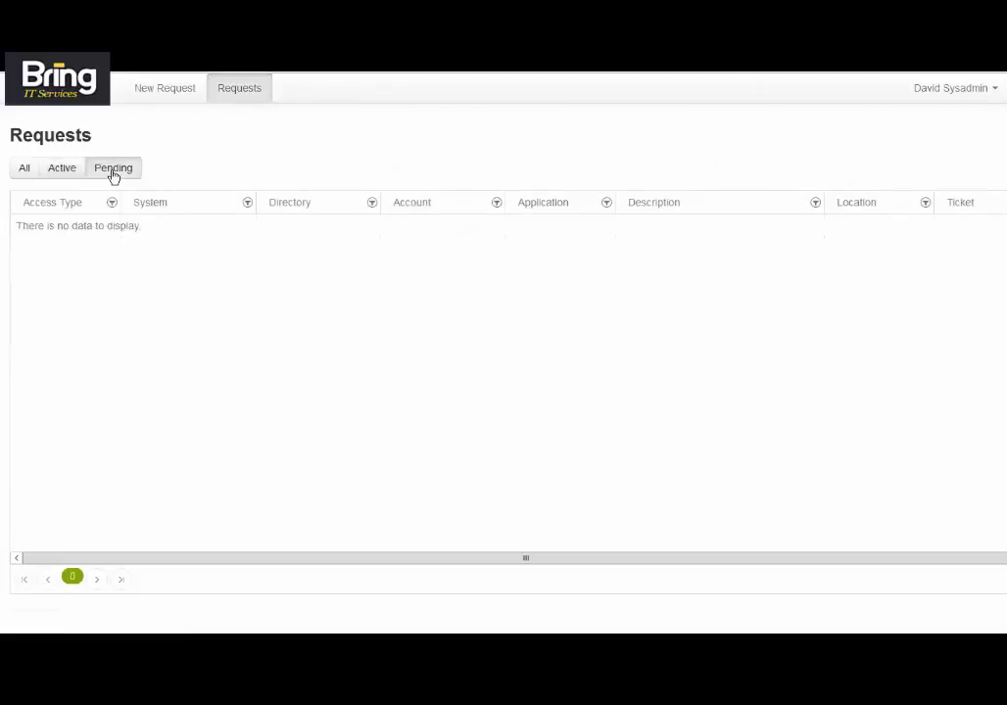
left_click(70, 172)
left_click(701, 231)
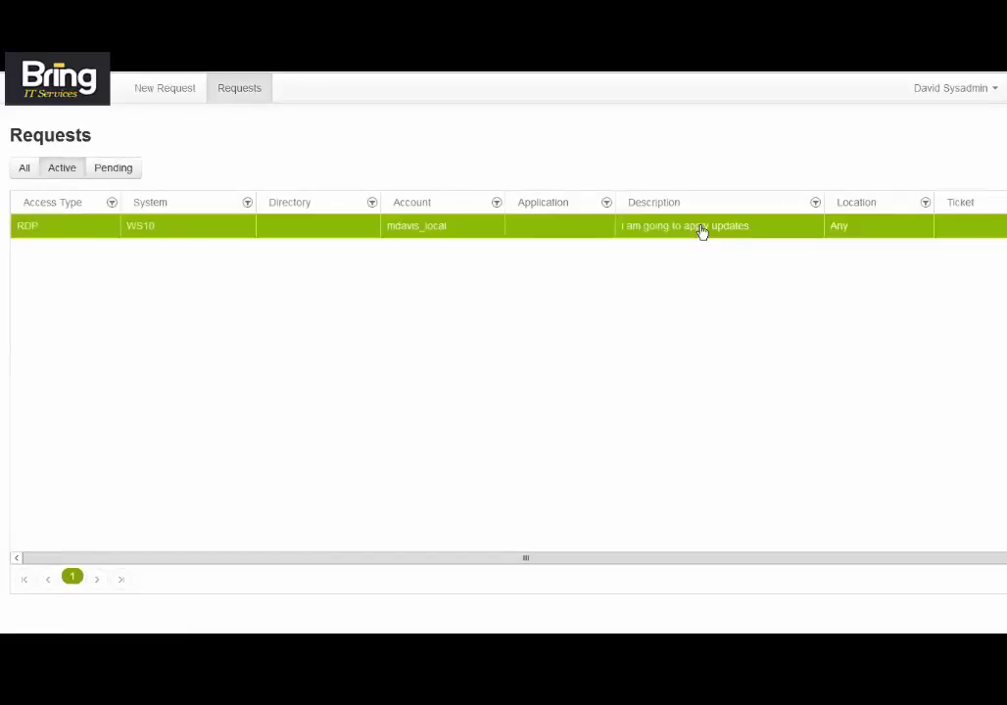
Step: Open the approved request and launch its RDP session to WS10 with Remote Desktop Connection
double_click(70, 230)
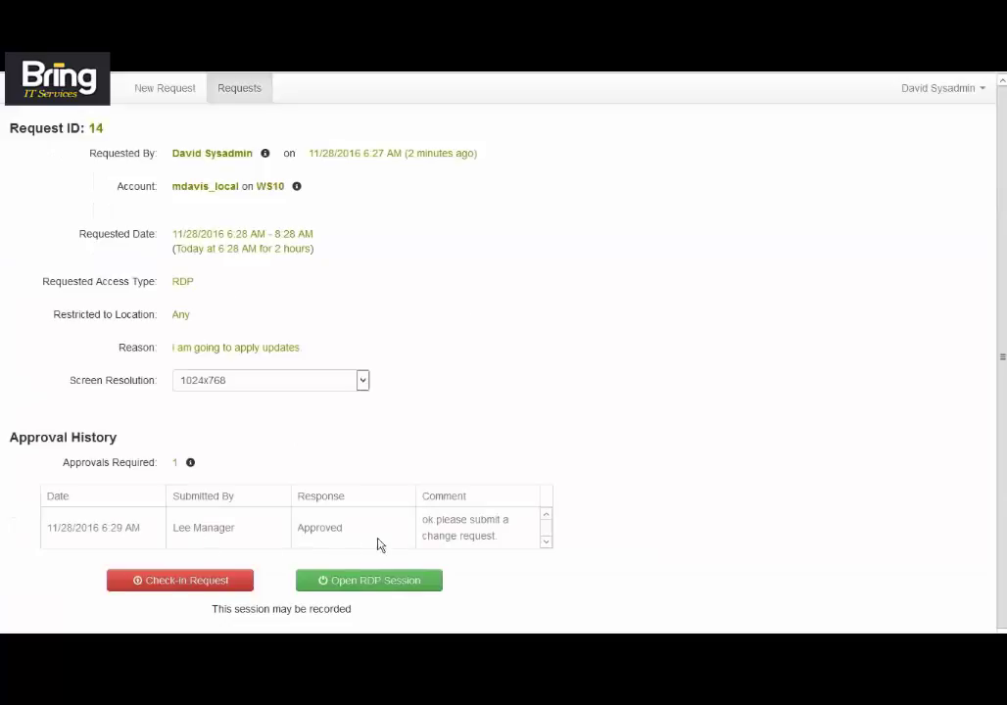
left_click_drag(427, 524, 636, 502)
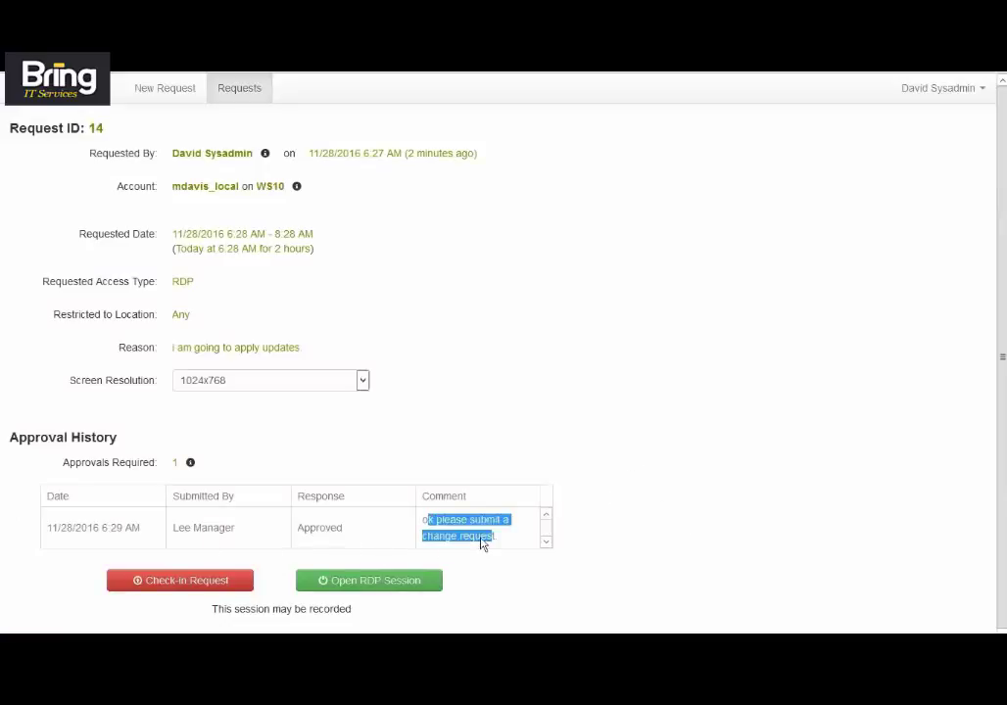
left_click(375, 585)
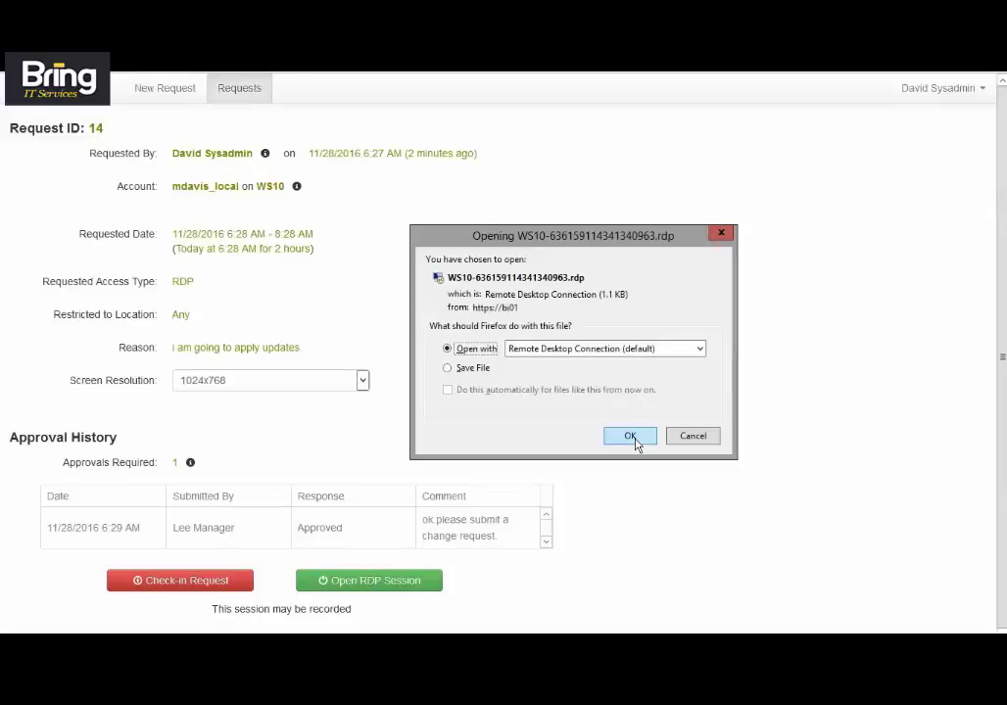
left_click(635, 439)
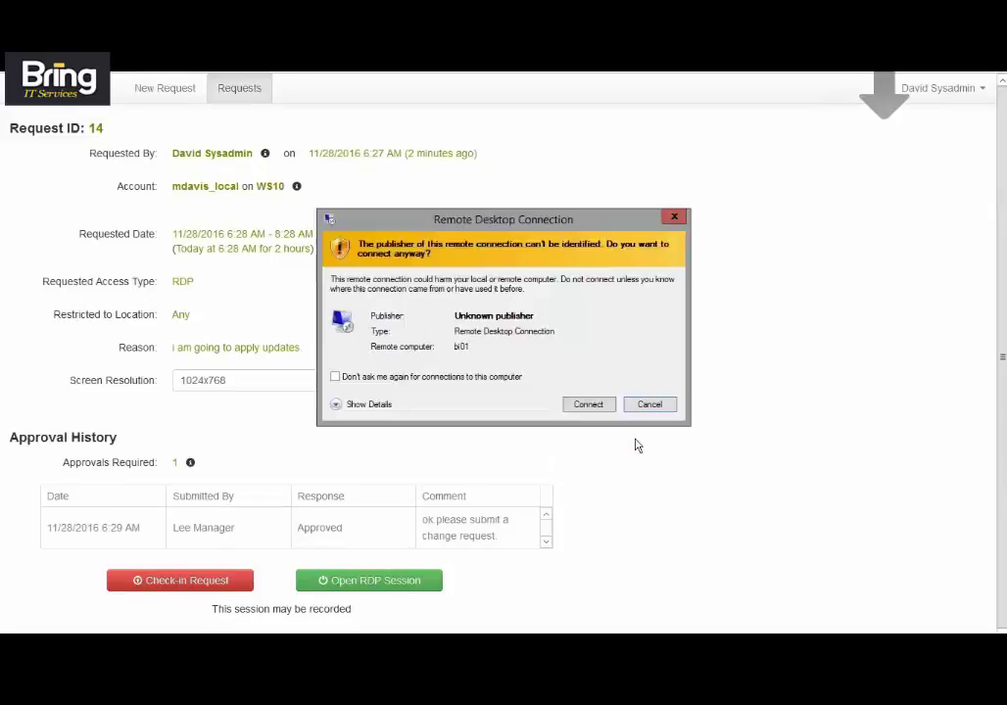
left_click(604, 406)
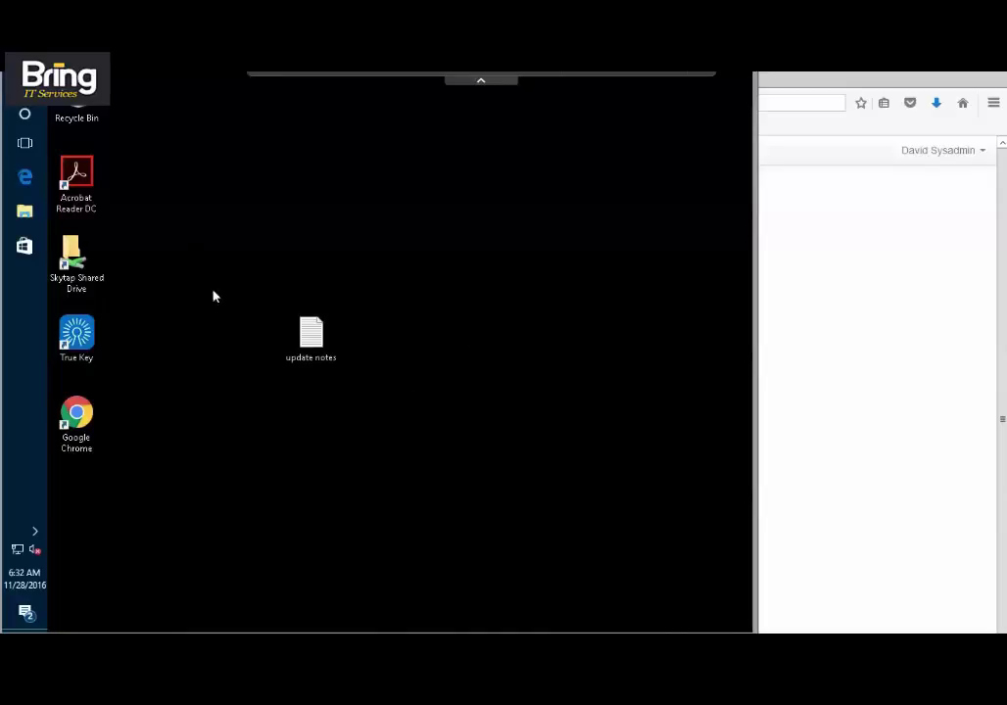
Step: Create an 'update details' text document on the WS10 desktop and open it in Notepad
right_click(208, 224)
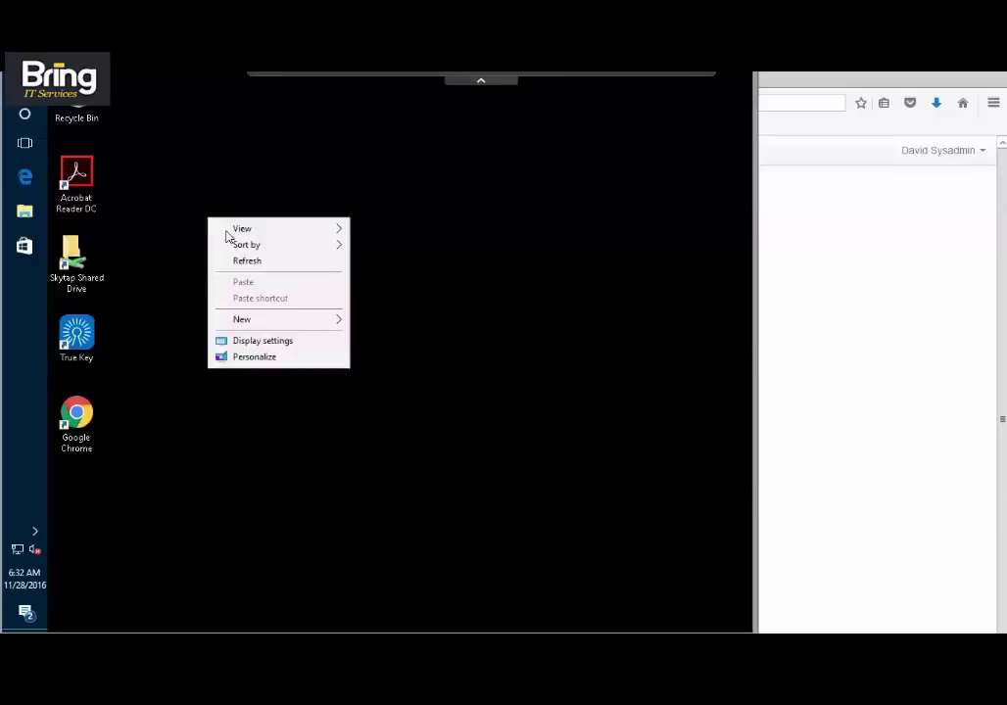
mouse_move(306, 321)
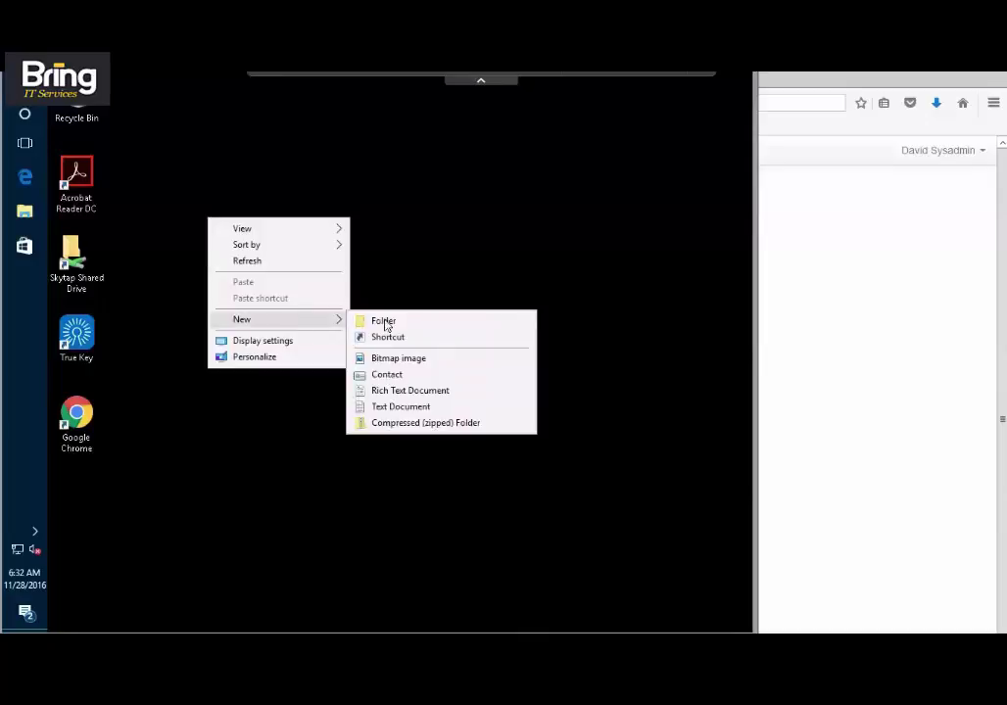
left_click(409, 406)
type("upda")
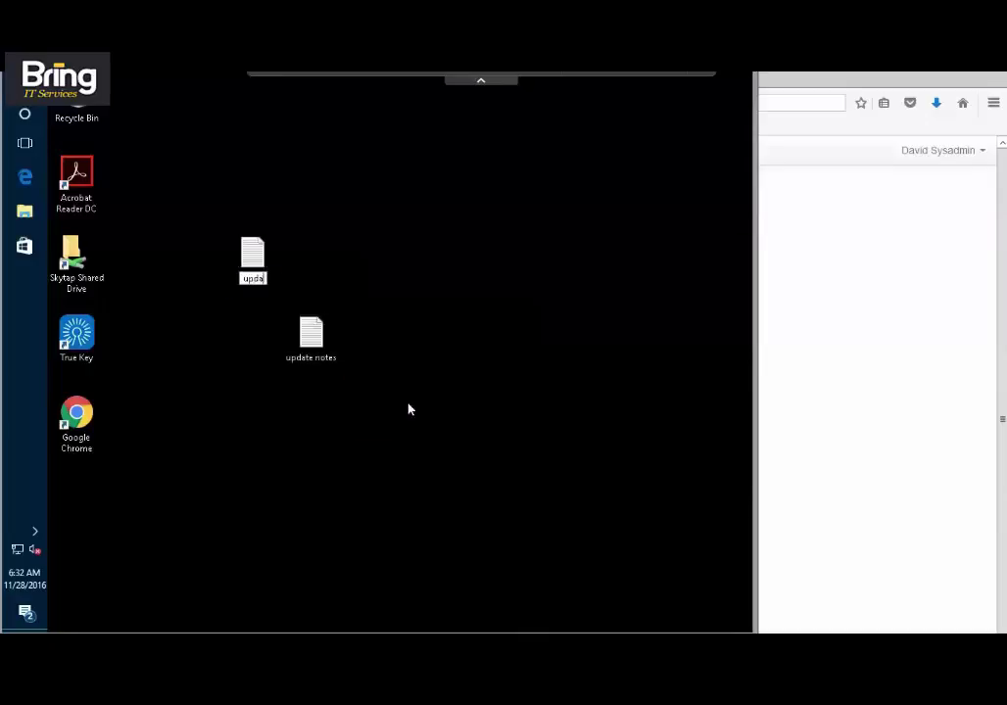
type("te details")
key("Return")
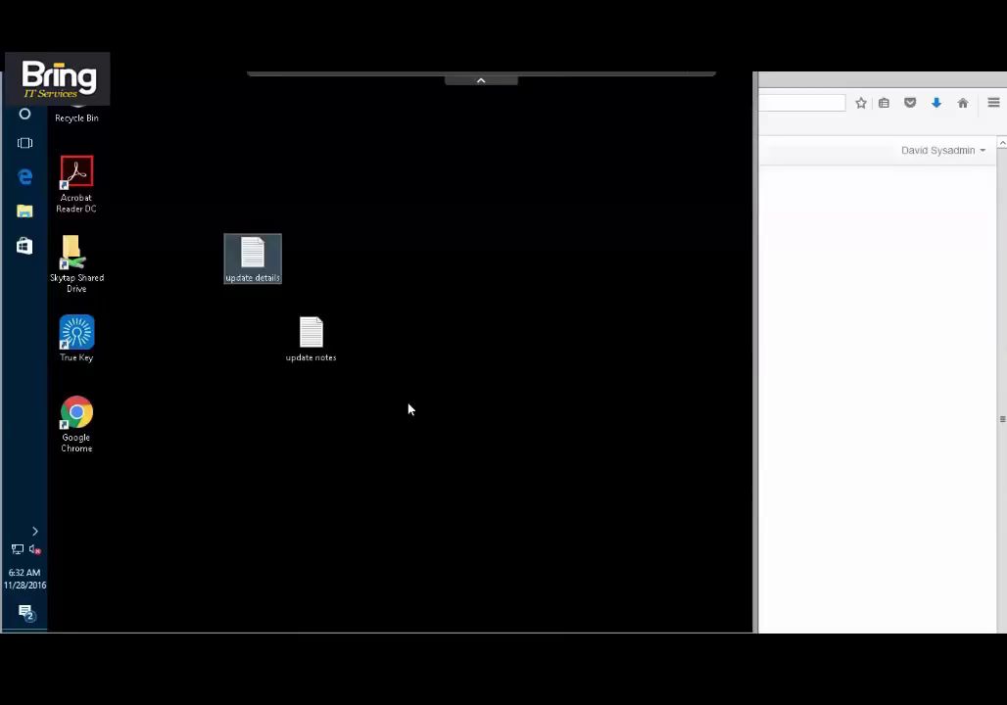
double_click(277, 258)
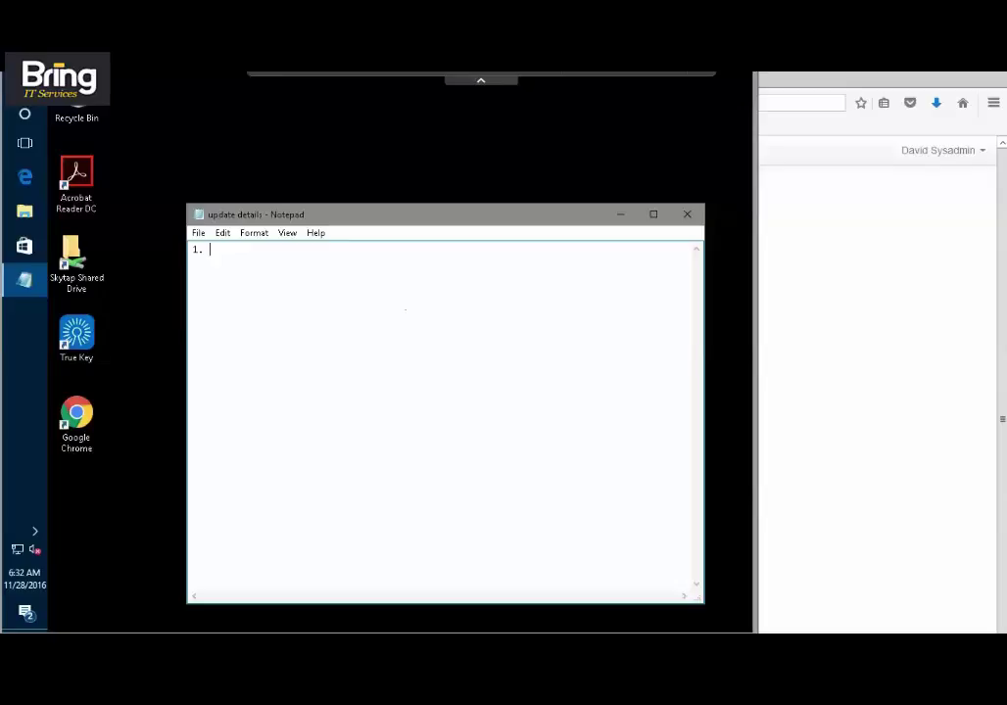
Step: Write the five numbered notes, from 'updates are downloaded' to 'configuration changed', then save and close
type("1. updates are downloaded")
key("Return")
type("2. updates are applied ")
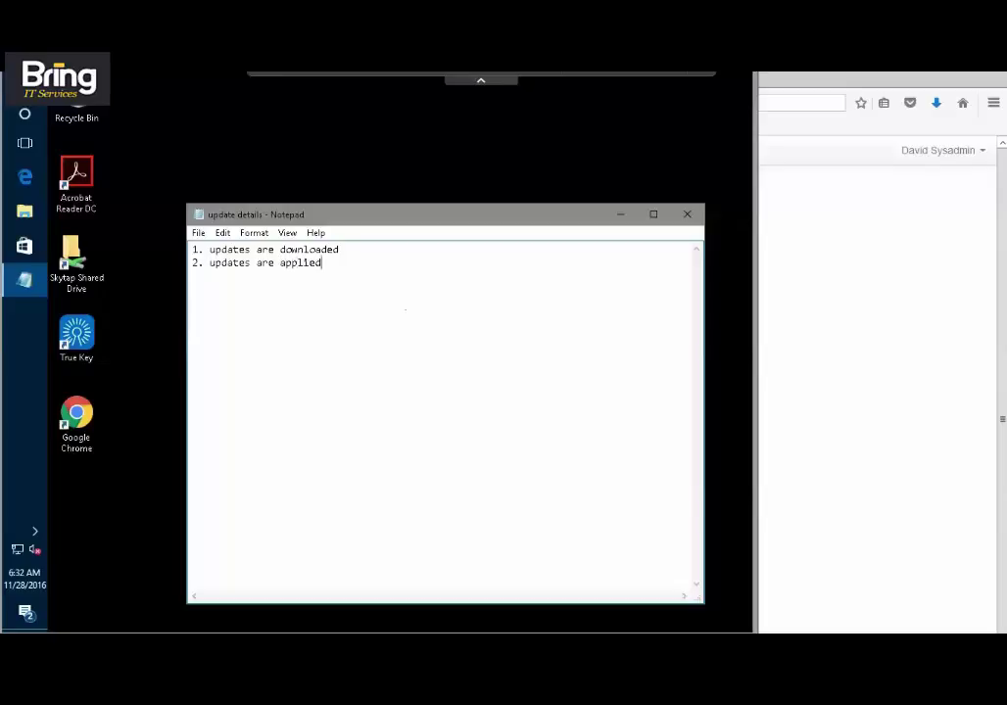
type("3. se")
type("r")
type("ver rebooted ")
type("4. ")
type("user adde")
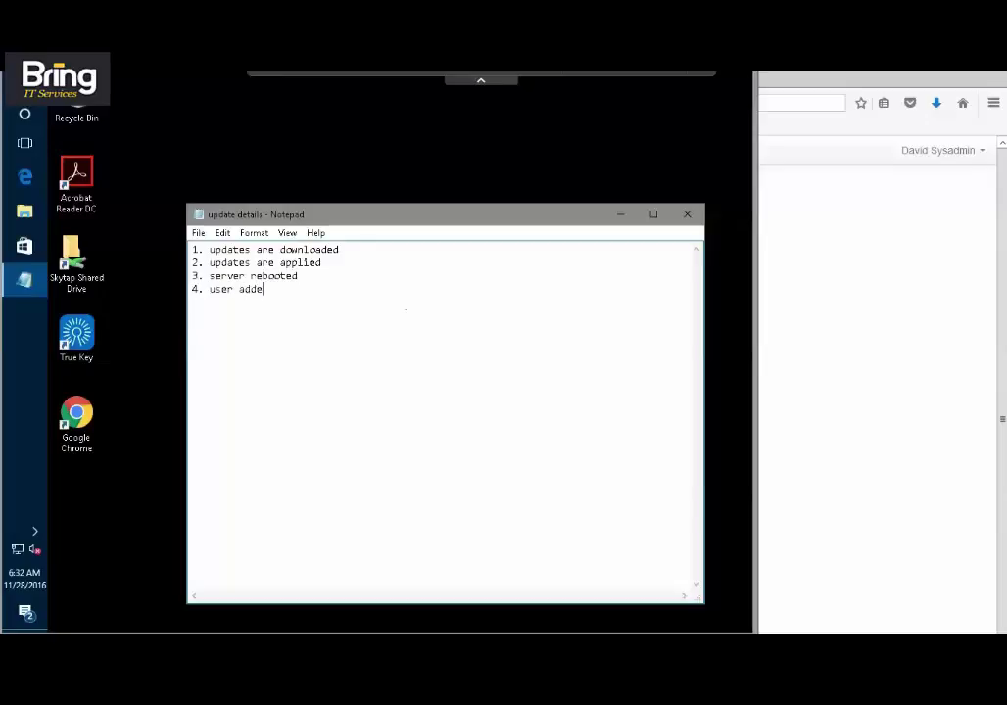
type("d ")
type("5. ")
type("configuration c")
type("hanged")
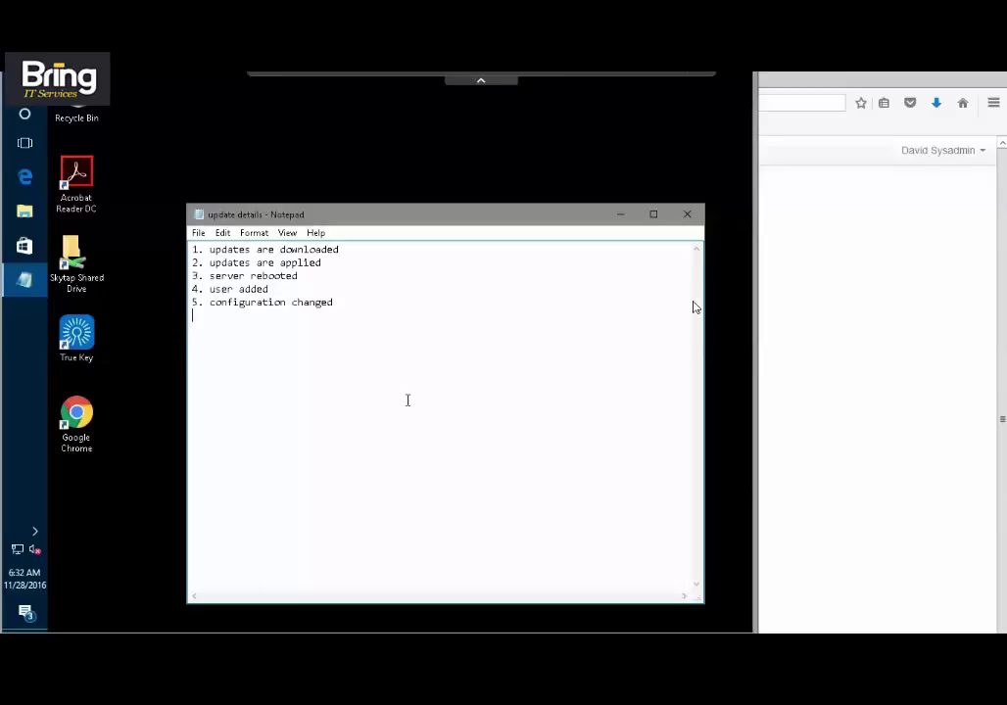
left_click(689, 216)
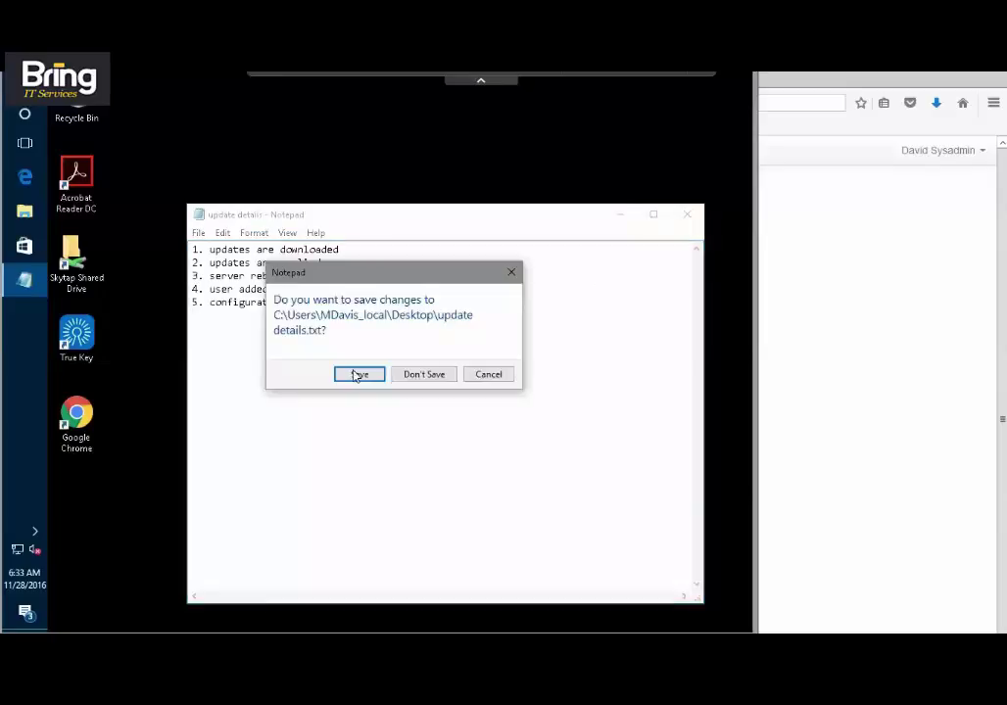
left_click(355, 377)
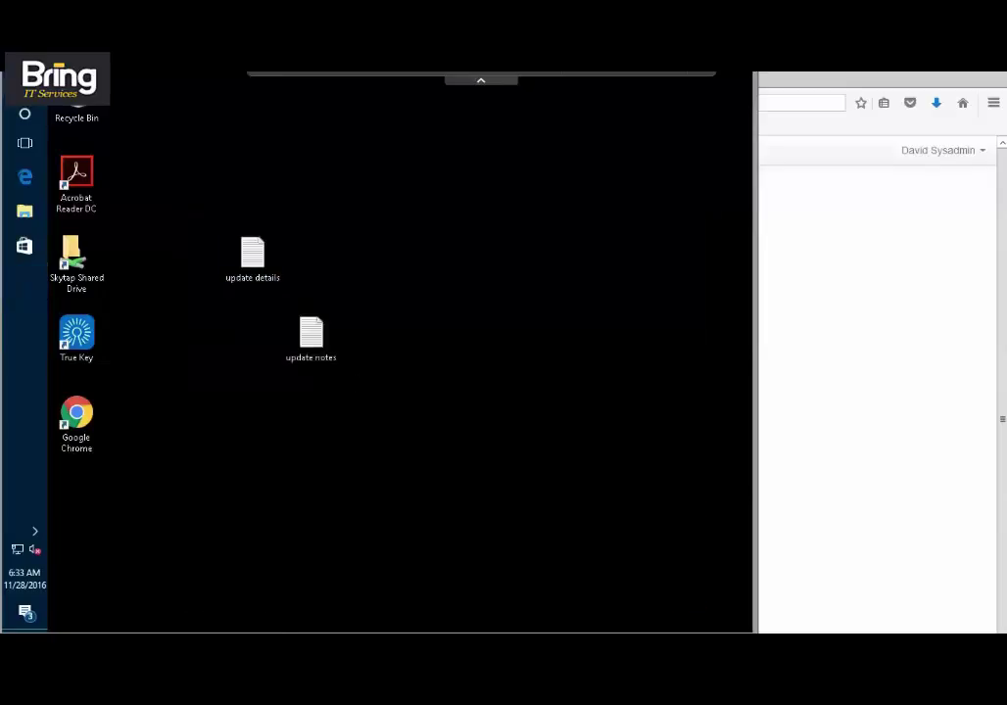
Step: Sign out of the WS10 Windows session from the Start menu's account options
left_click(24, 87)
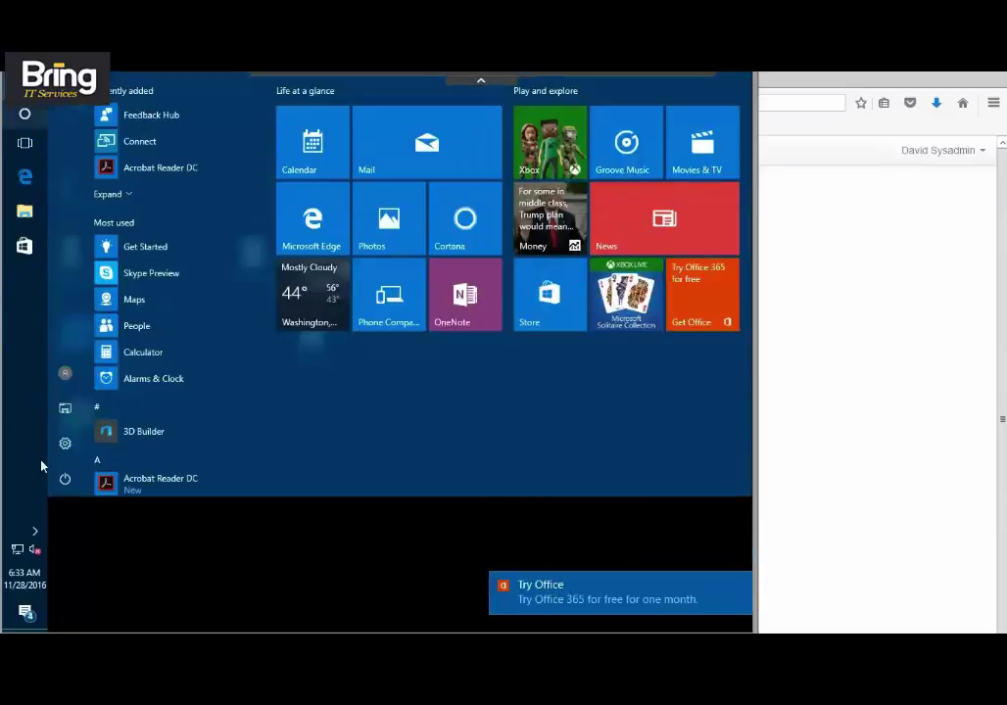
left_click(67, 378)
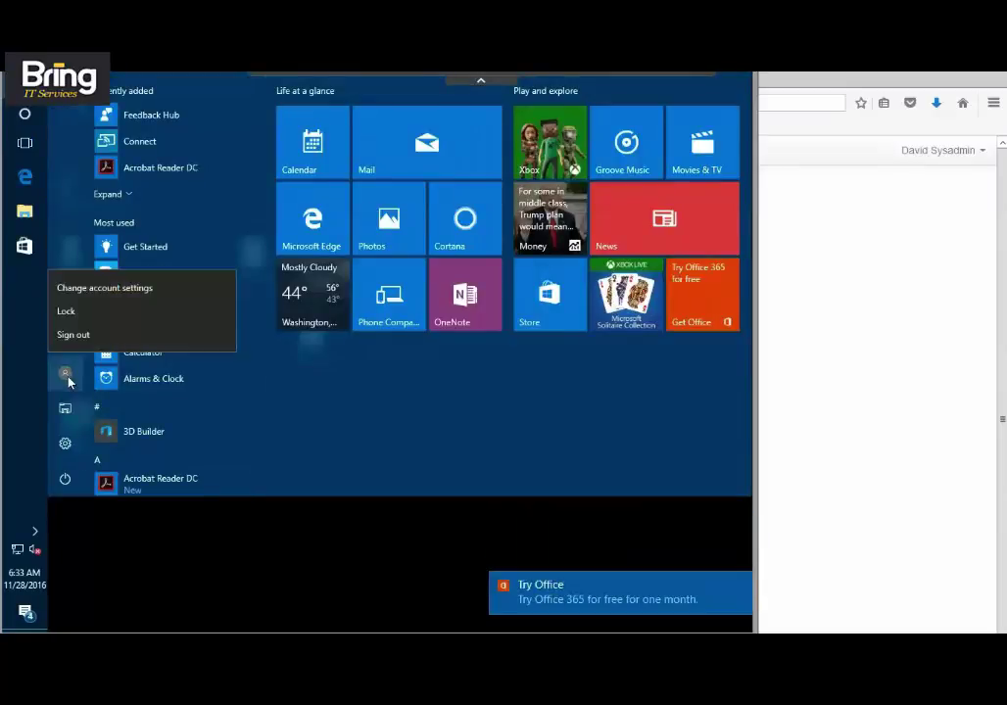
left_click(102, 337)
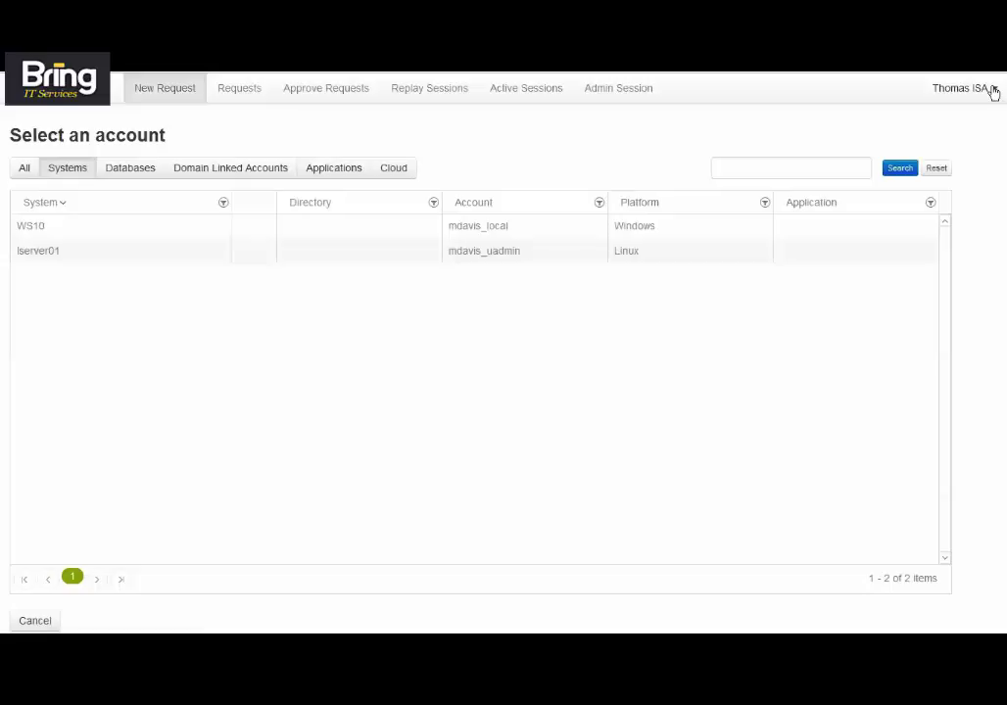
Step: Open Replay Sessions and select the 11/28/2016 6:30 AM WS10 recording
left_click(428, 90)
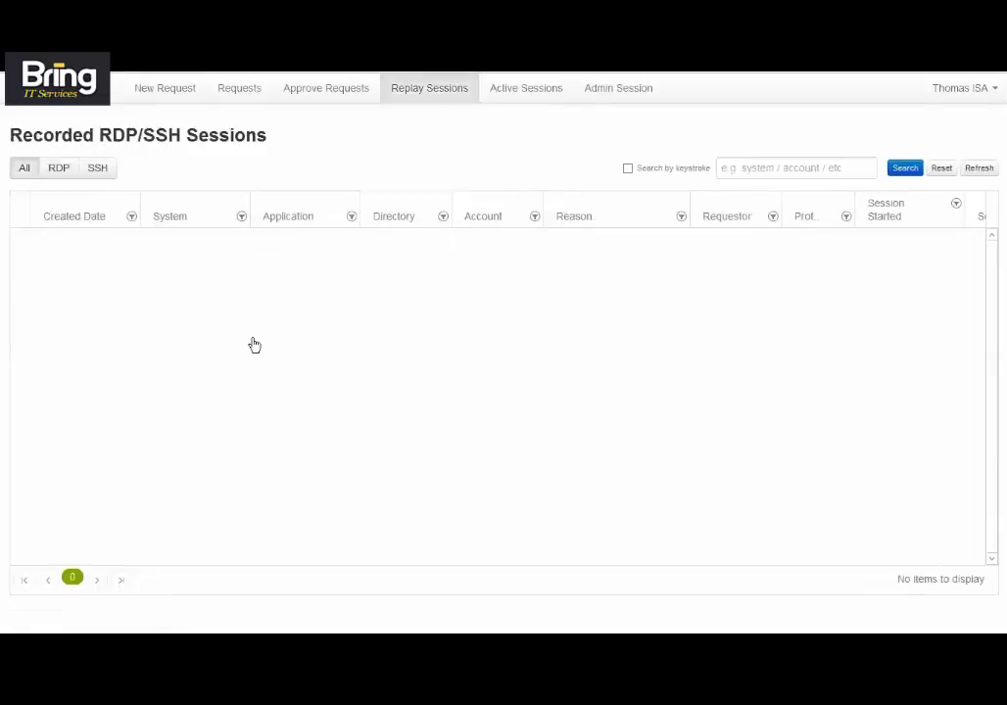
left_click(103, 240)
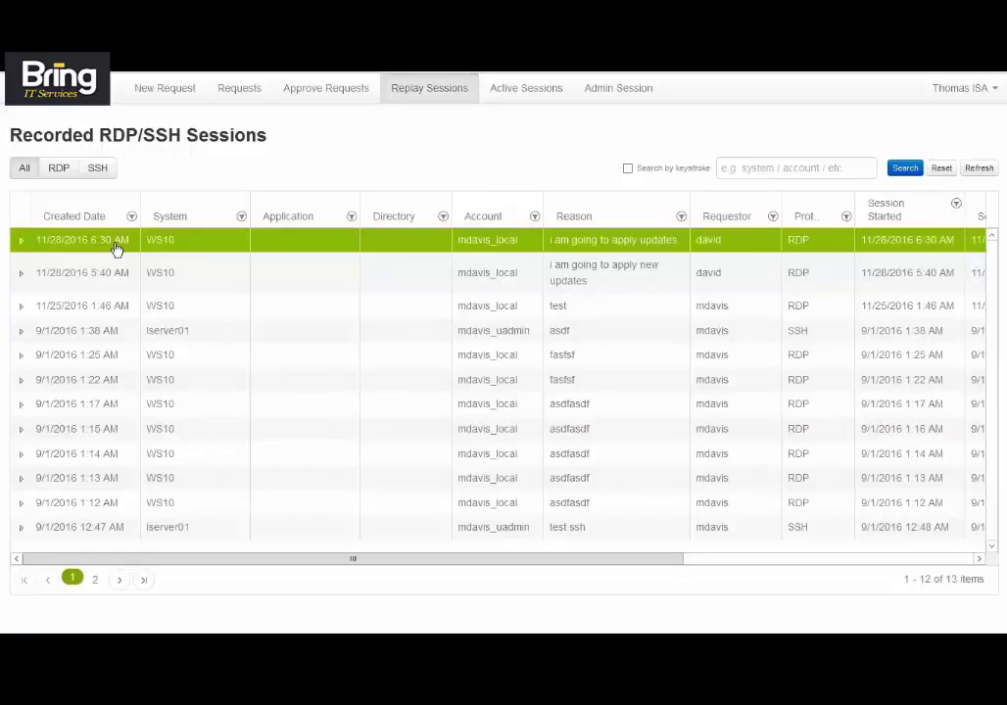
Step: Start replaying the 6:30 AM WS10 session, keeping playback at normal speed
double_click(116, 249)
left_click(35, 529)
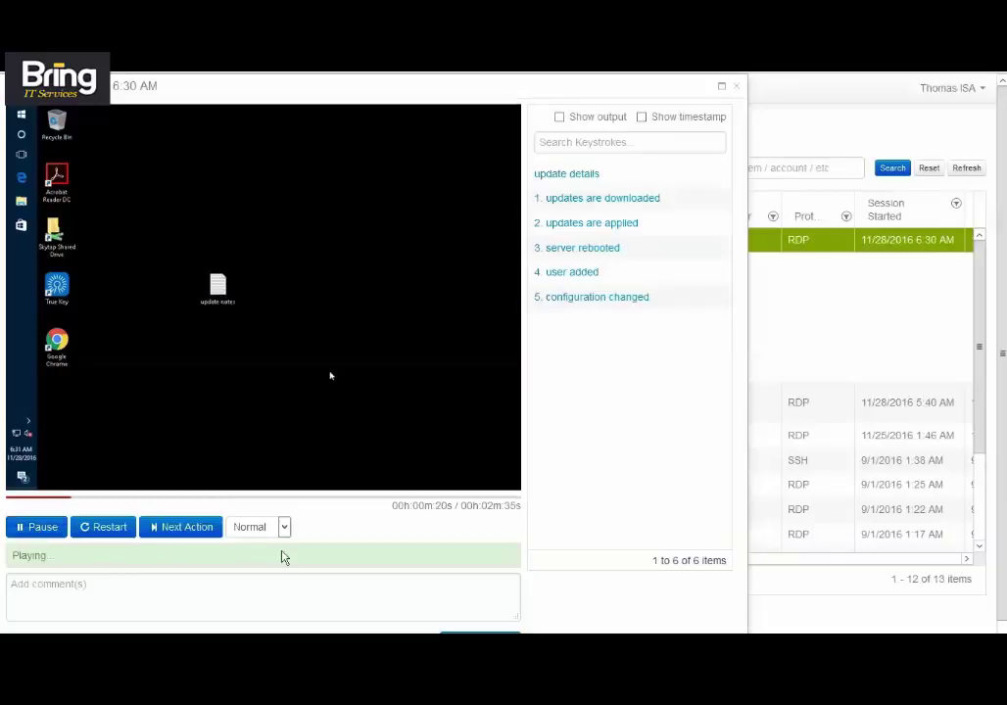
left_click(283, 529)
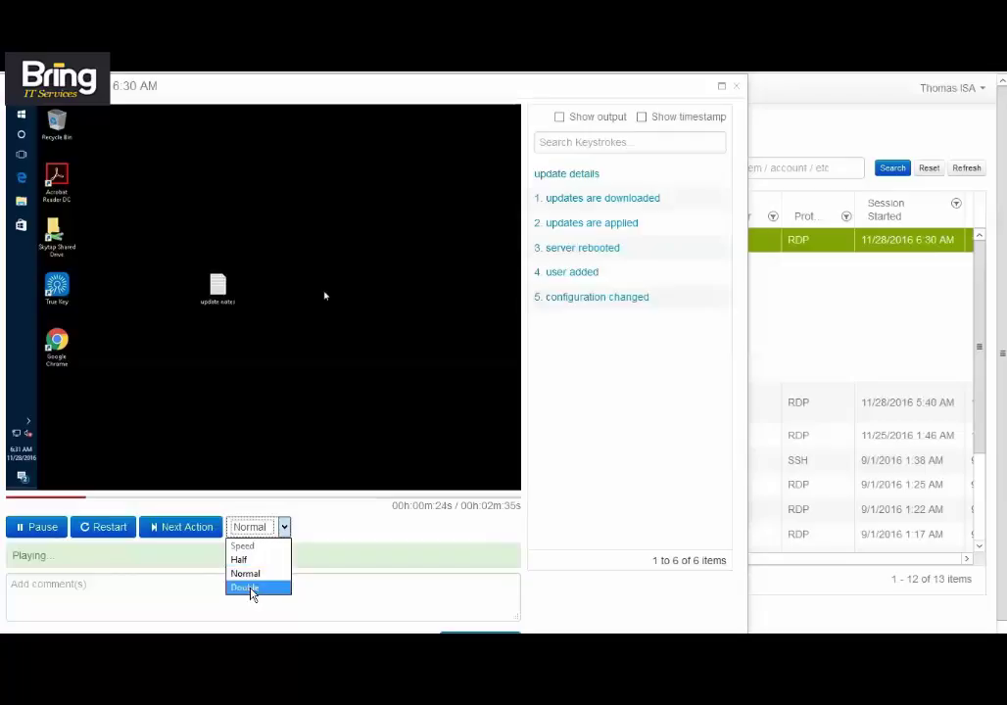
left_click(317, 532)
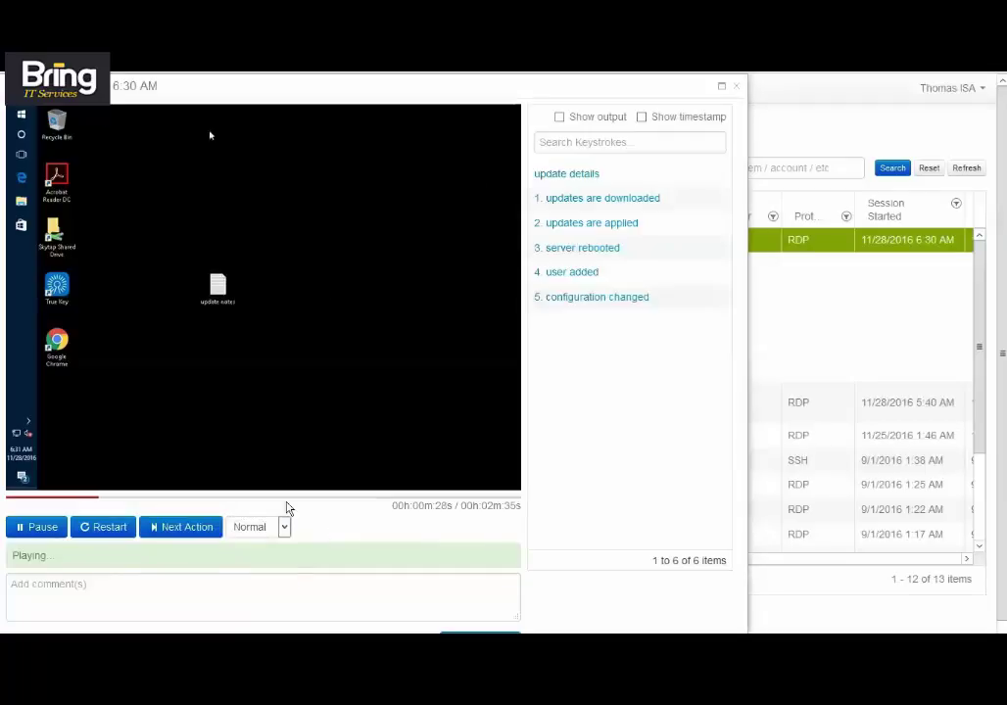
Step: Search the recorded keystrokes for 'user' to isolate '4. user added'
left_click(583, 248)
left_click(607, 147)
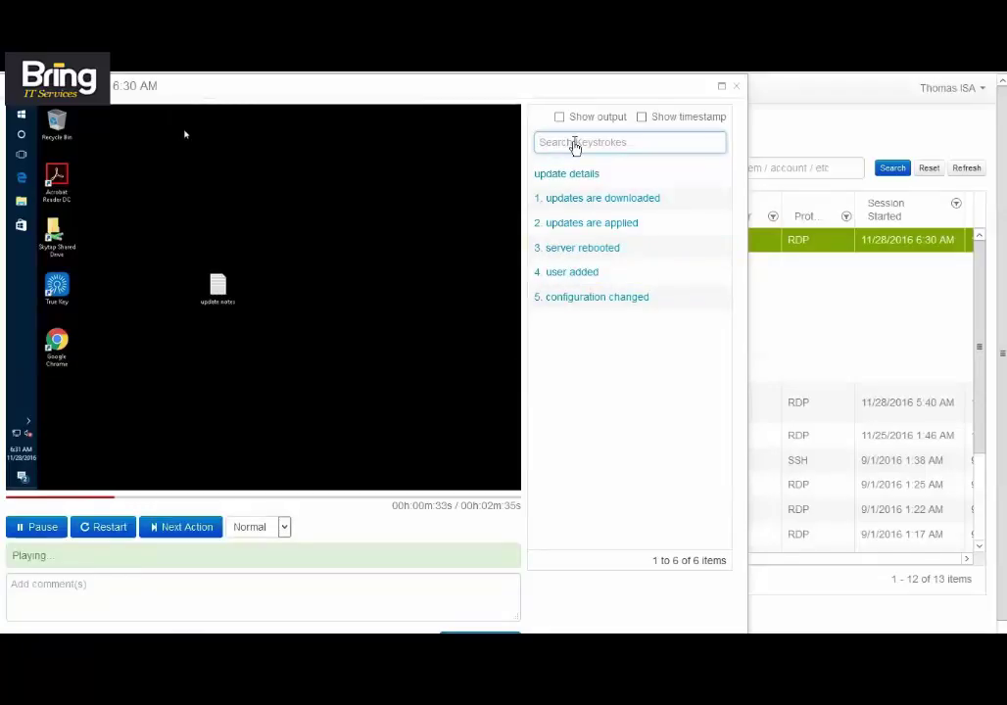
type("user")
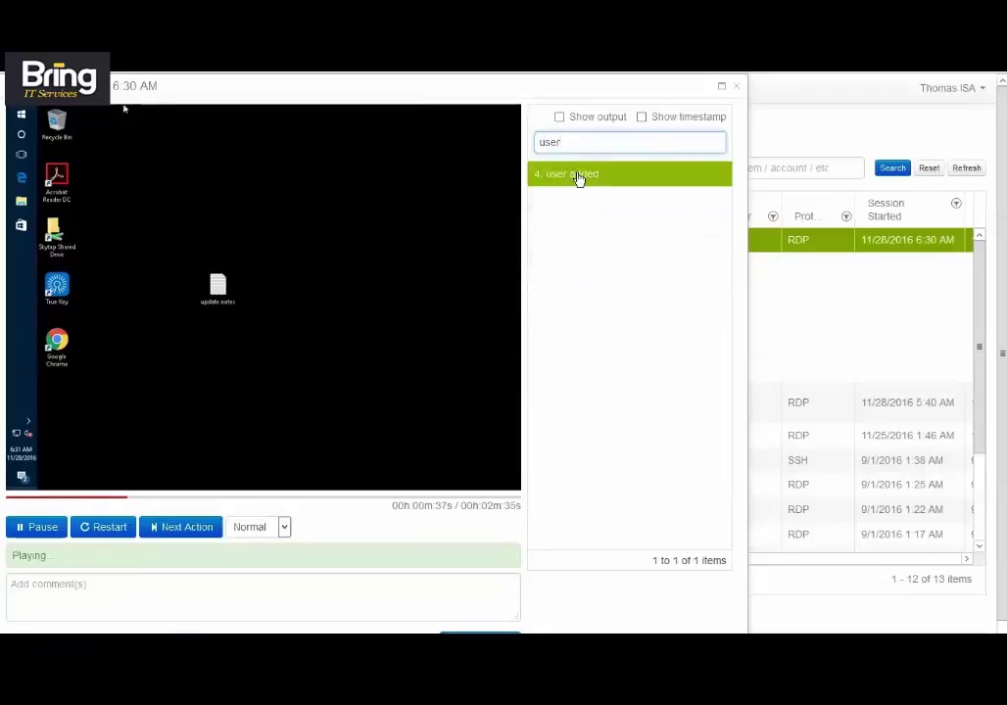
Step: Seek the WS10 replay to the 'user added' keystroke result and let it play to sign-out at 00h:02m:35s
left_click(578, 177)
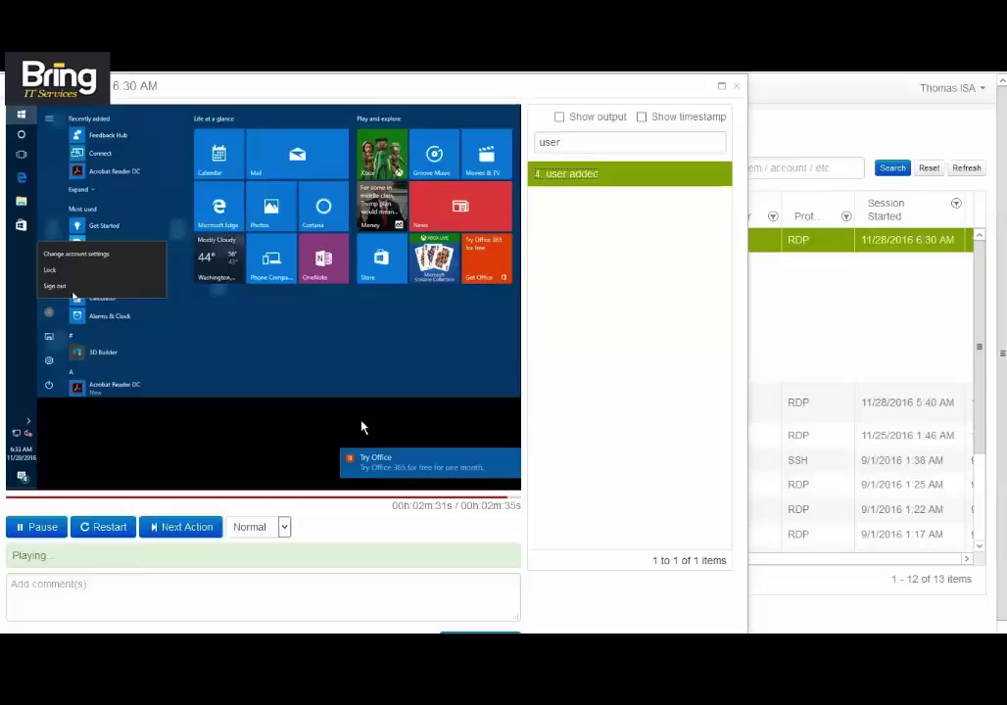
scroll(655, 341, "down", 1)
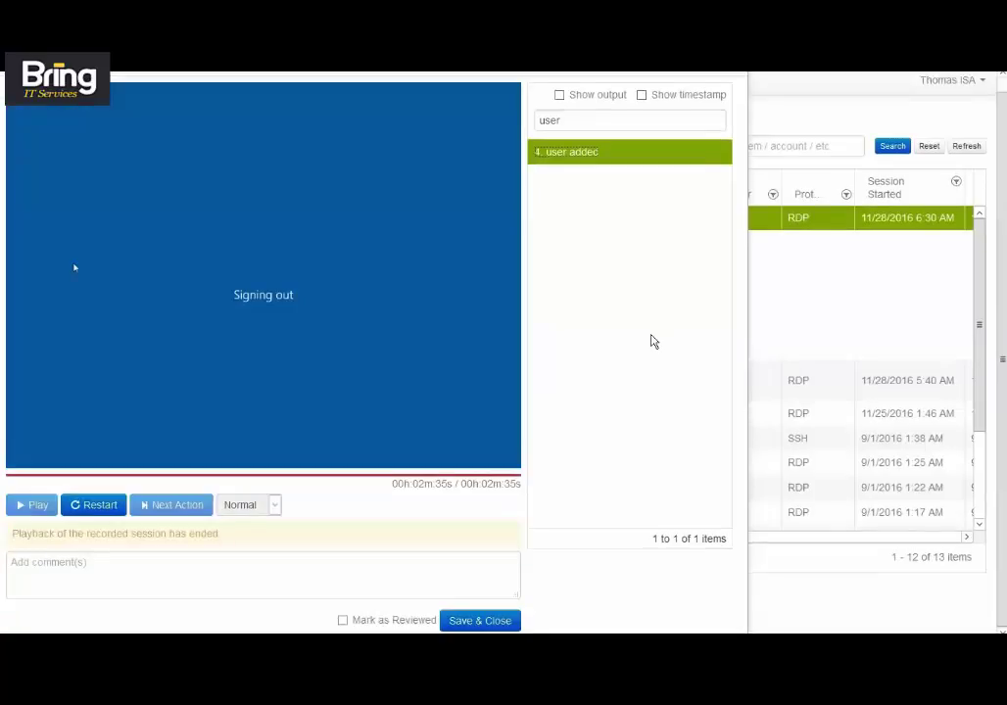